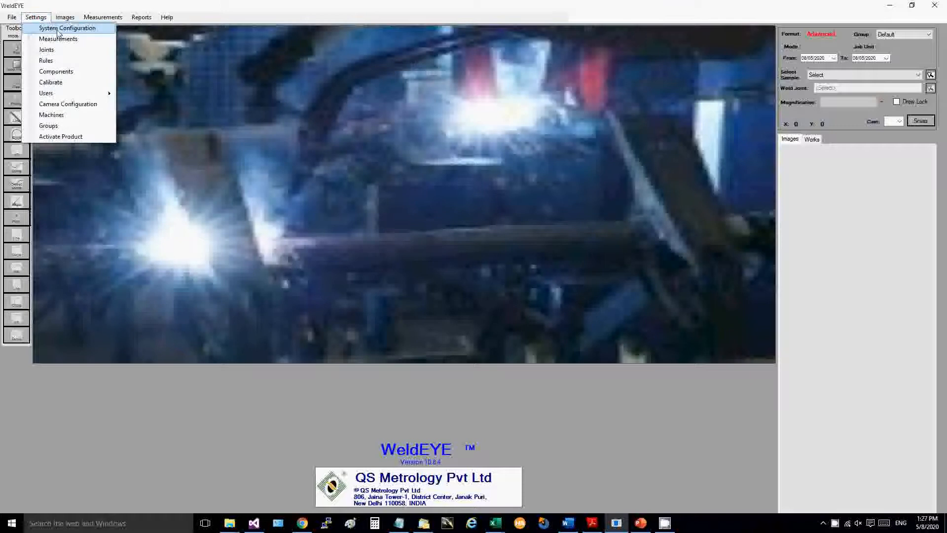
Open the system configuration and review the company name, address, state and decimal points settings.
click(57, 29)
drag(211, 79, 428, 133)
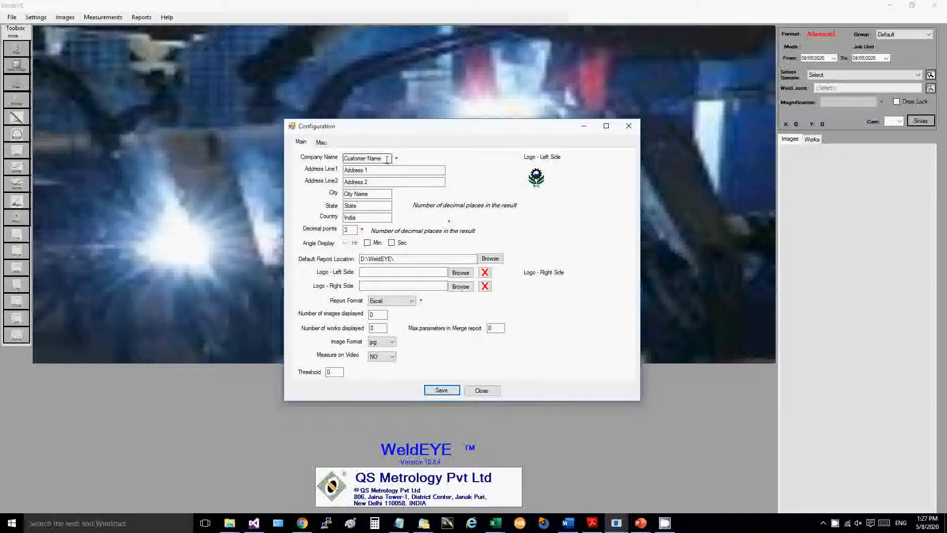
drag(392, 158, 330, 159)
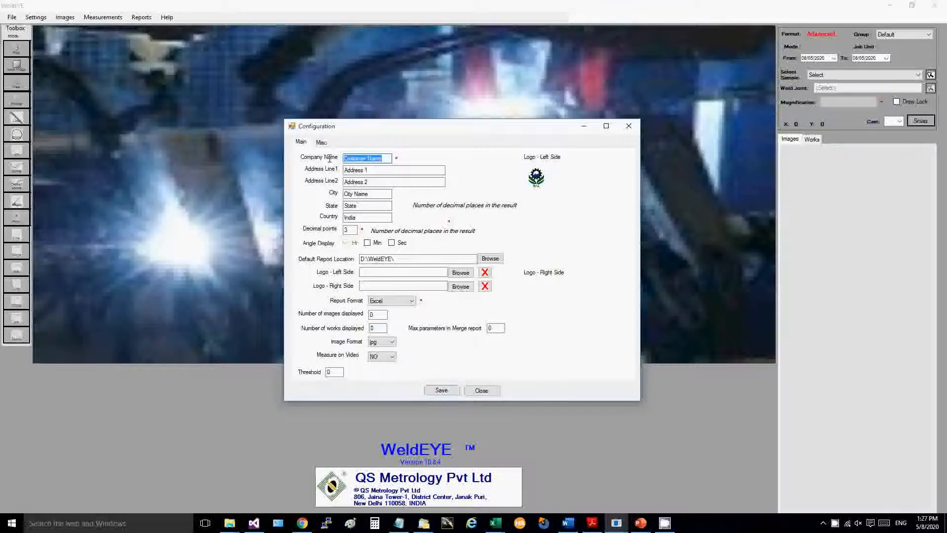
drag(388, 170, 325, 168)
drag(424, 182, 329, 182)
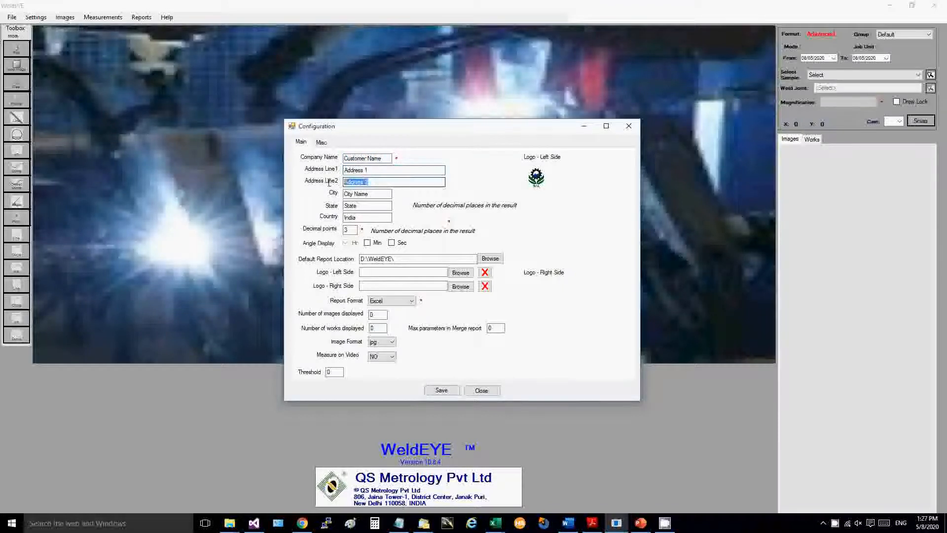
click(371, 205)
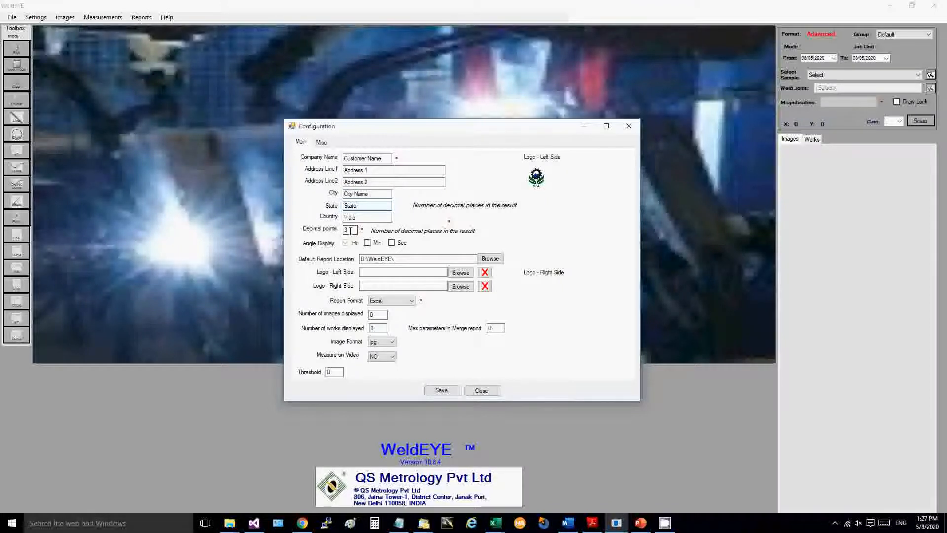
drag(349, 230, 342, 230)
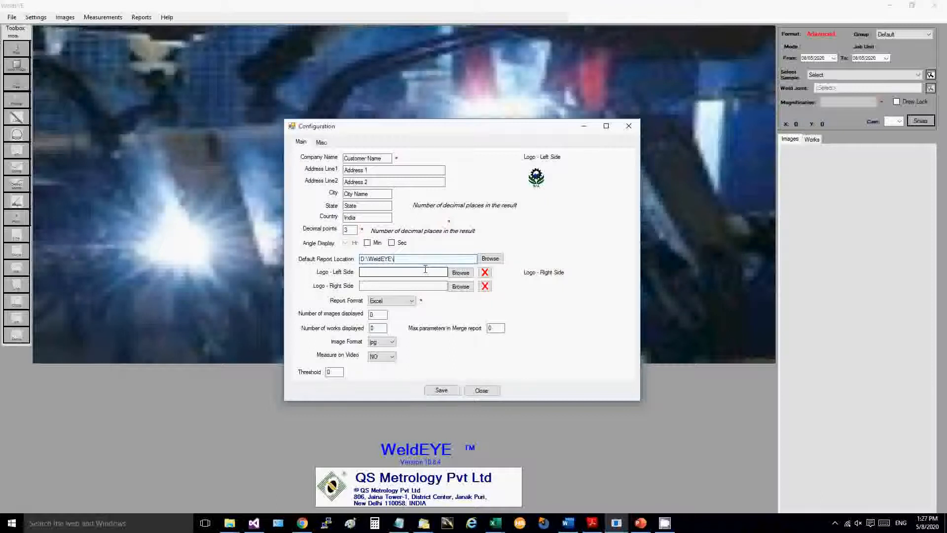
Load the Your_Logo image from the Documents folder as the left-side logo.
click(462, 274)
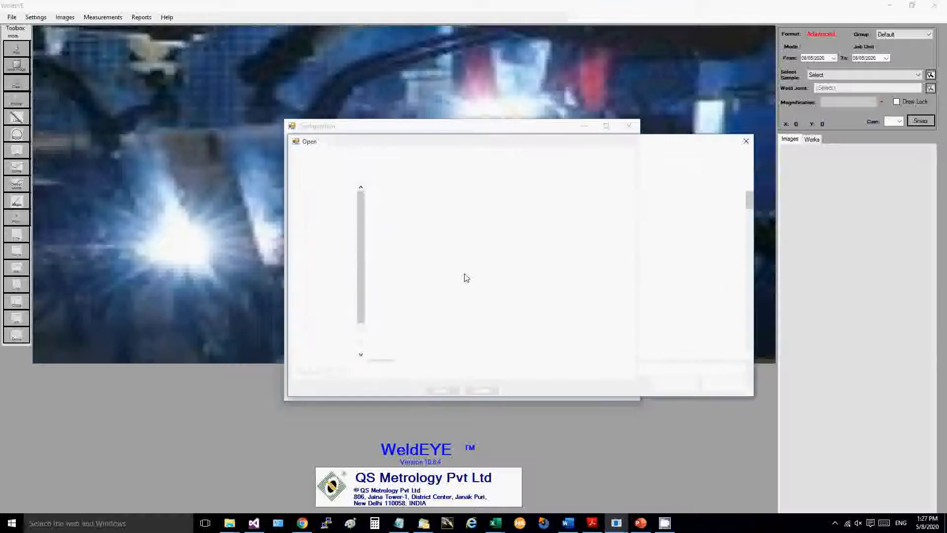
click(438, 287)
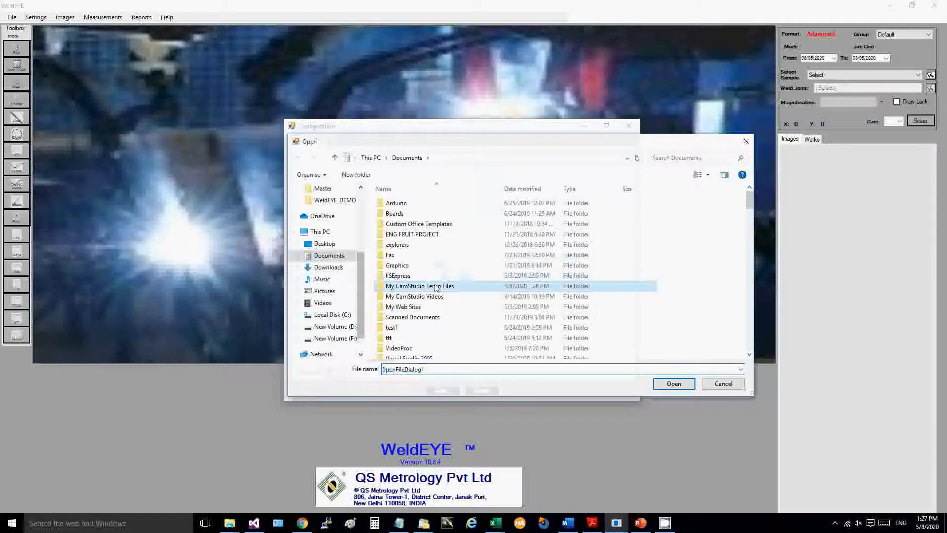
key(y)
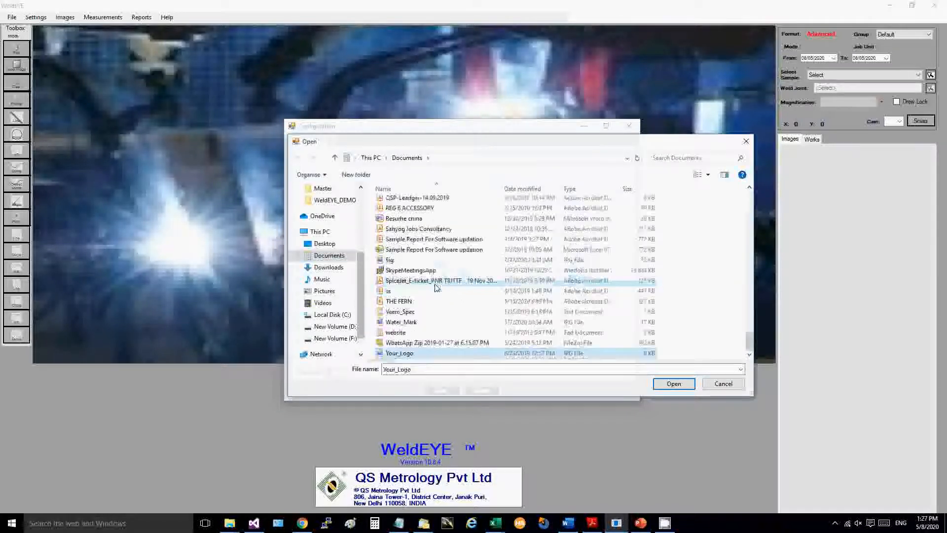
click(672, 385)
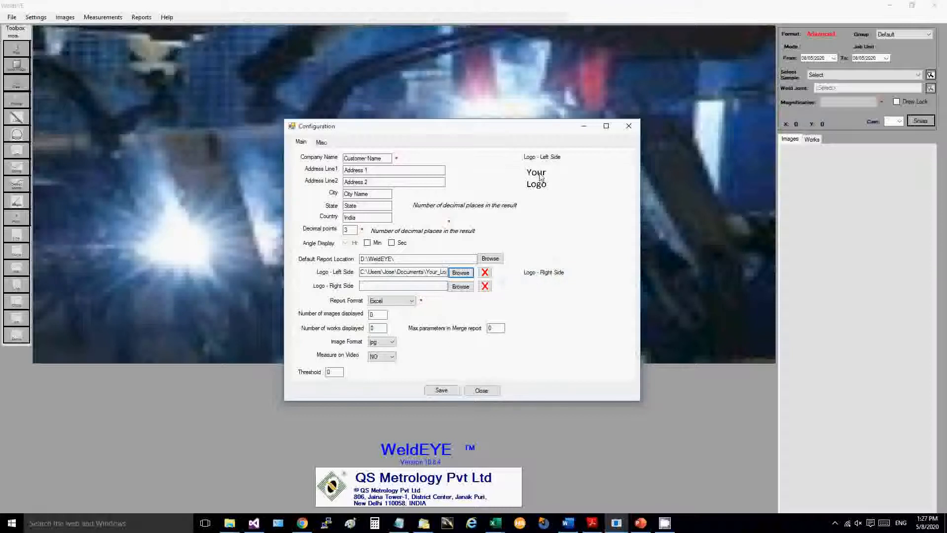
Review the right-side logo, report format, number of works displayed and image format settings.
click(369, 286)
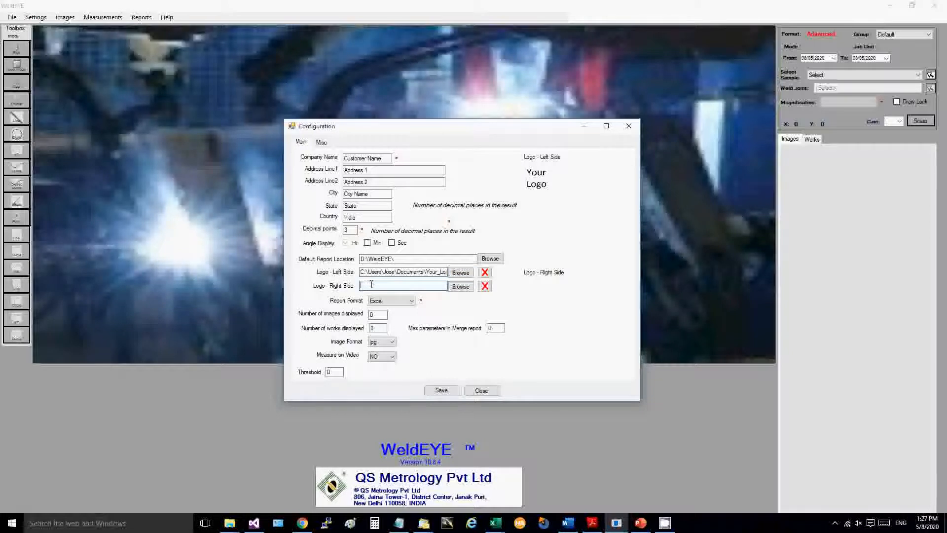
click(413, 301)
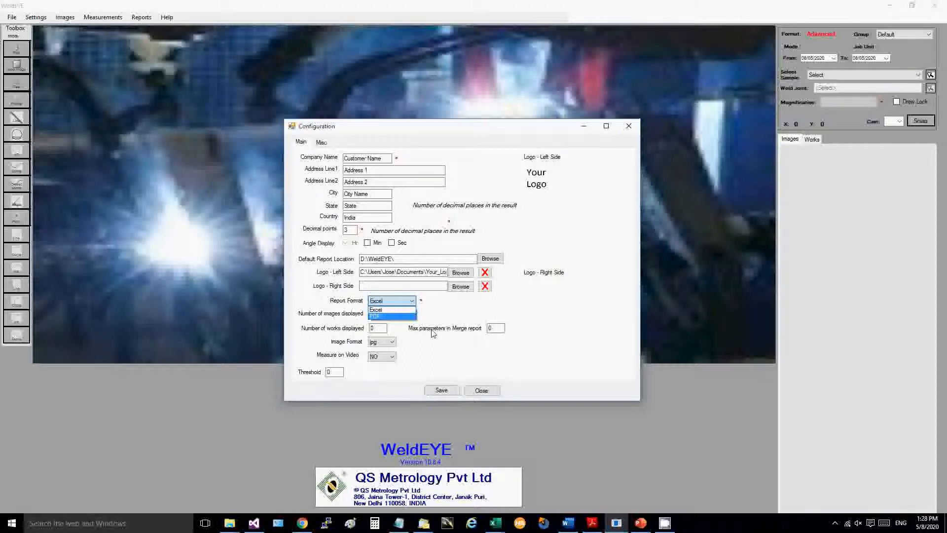
click(448, 345)
double_click(373, 330)
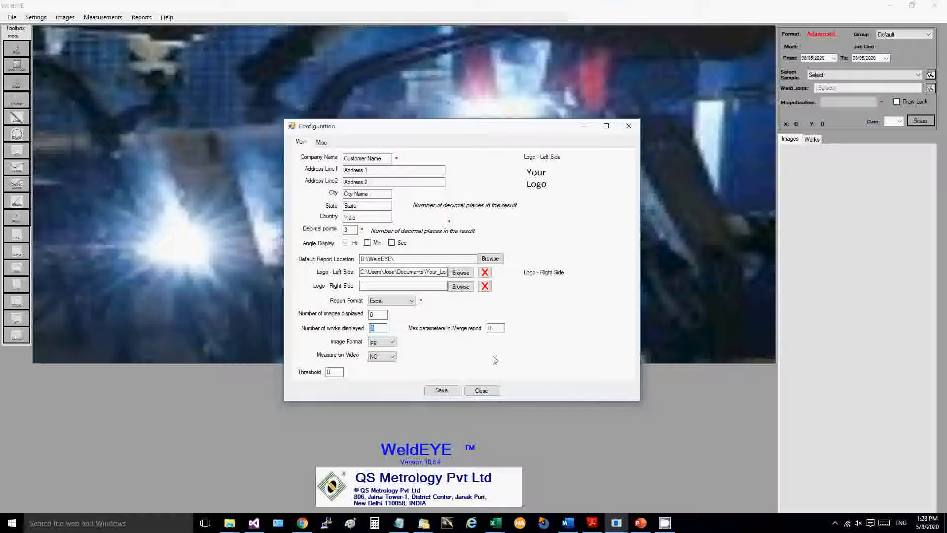
click(393, 342)
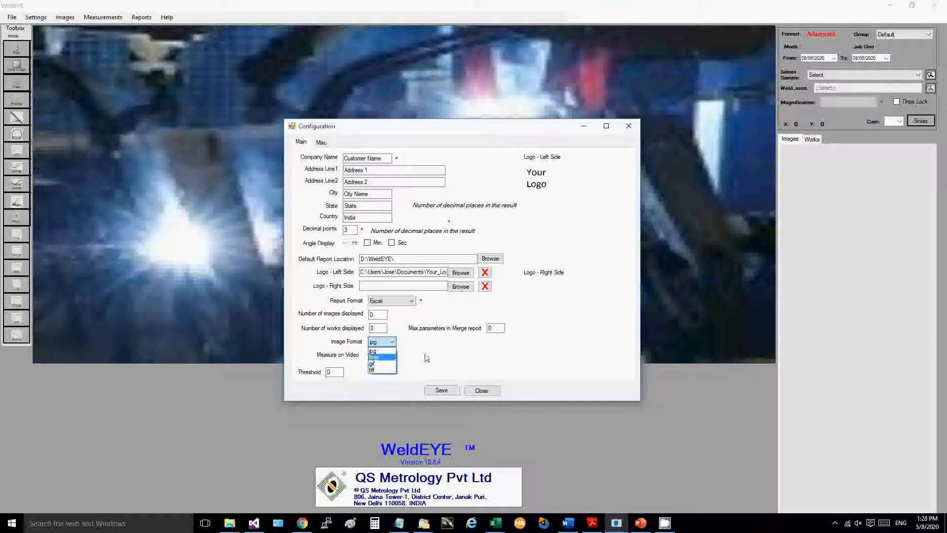
click(455, 356)
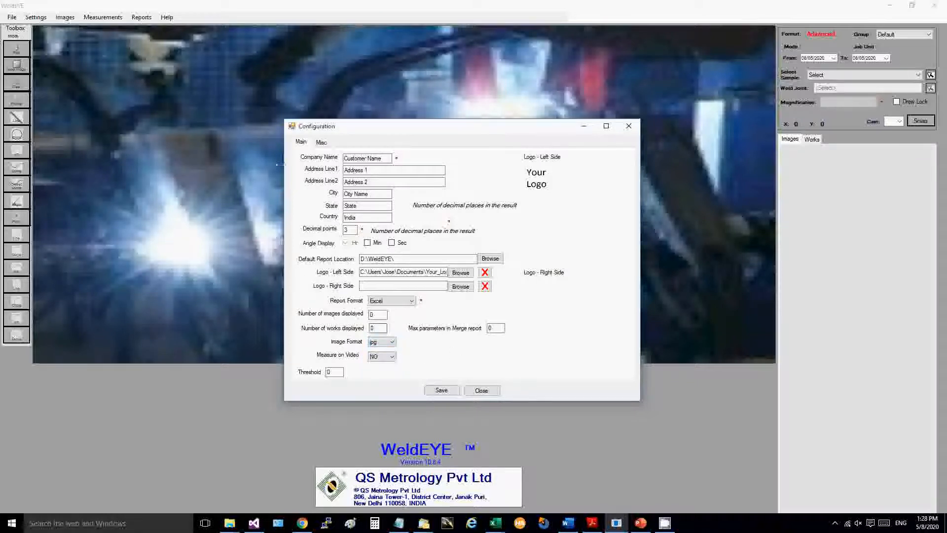
Review the miscellaneous settings for object width, font size, date display on the image and the available formats.
click(324, 144)
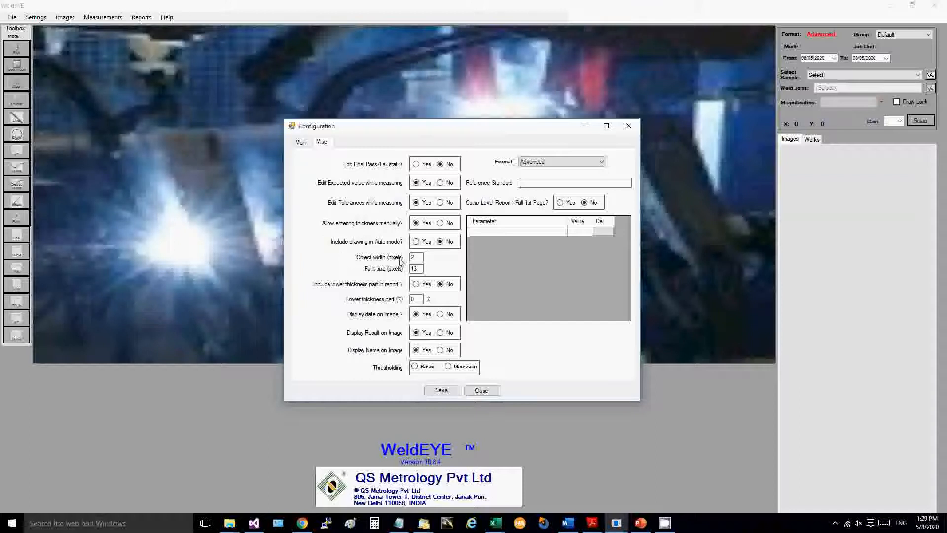
double_click(418, 257)
double_click(420, 269)
click(417, 315)
click(603, 162)
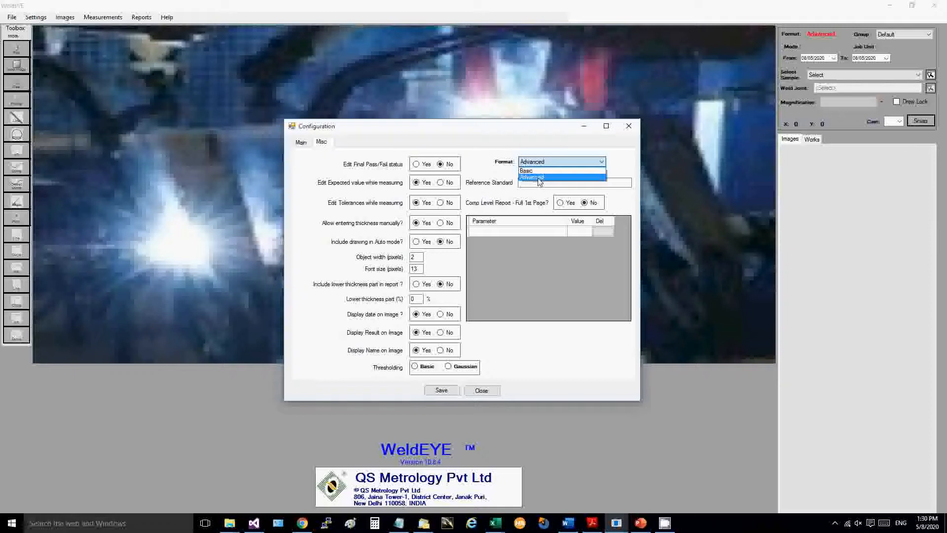
click(626, 161)
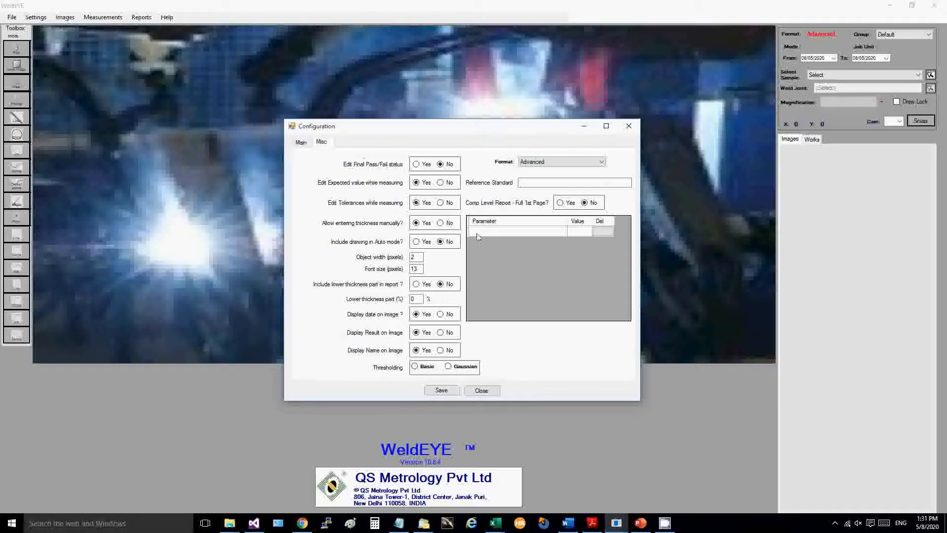
Add a parameter named "Wire speed" with the value 20 to the miscellaneous configuration.
click(497, 232)
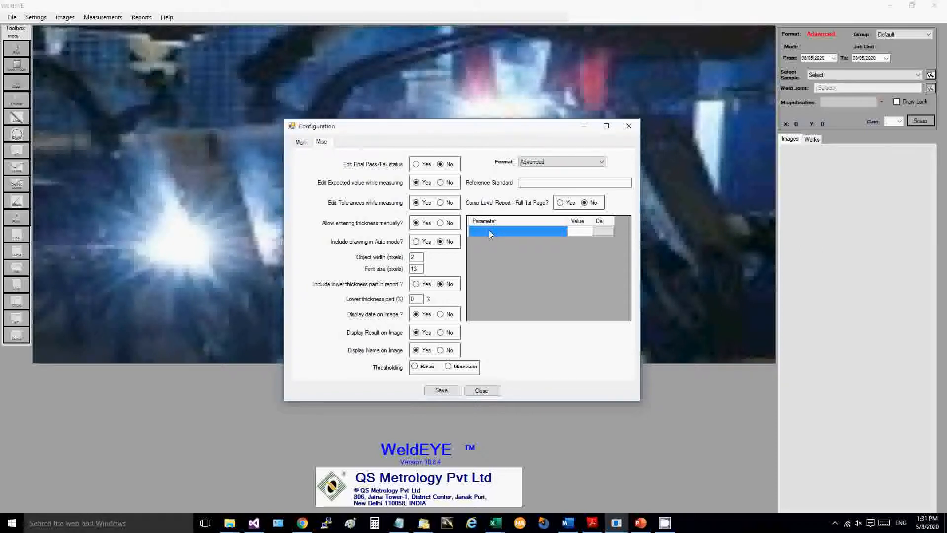
click(489, 233)
text(Wi)
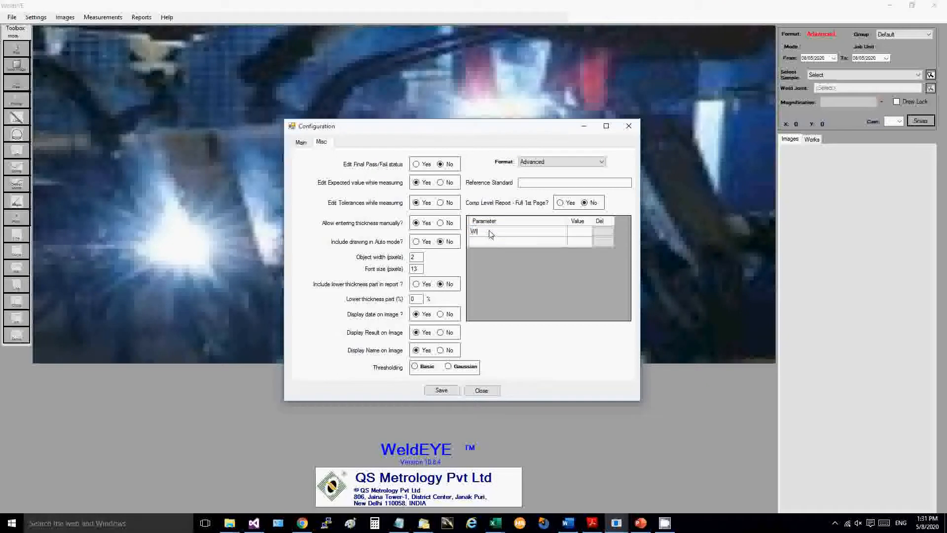
text(re speed)
click(584, 233)
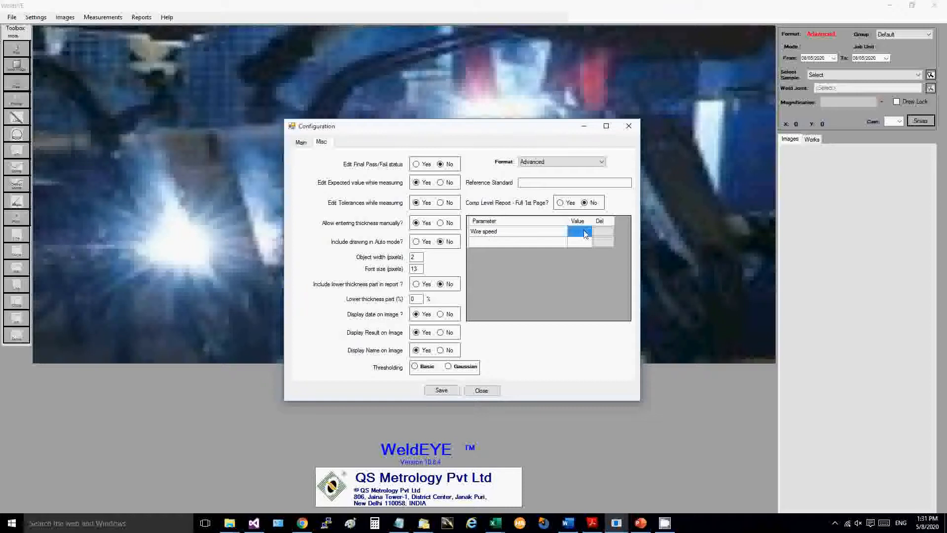
click(586, 233)
text(20)
Add a second parameter named "Current" with the value 20.
click(503, 241)
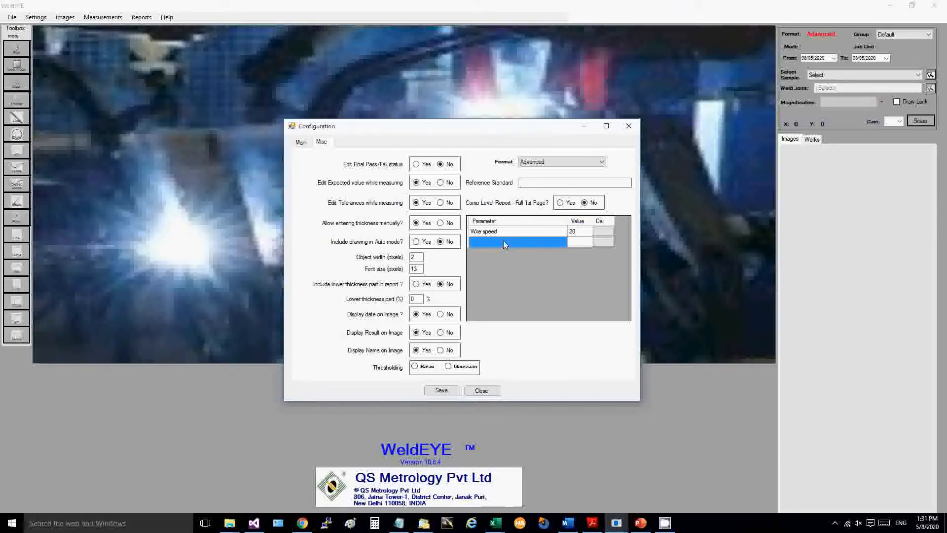
text(Current)
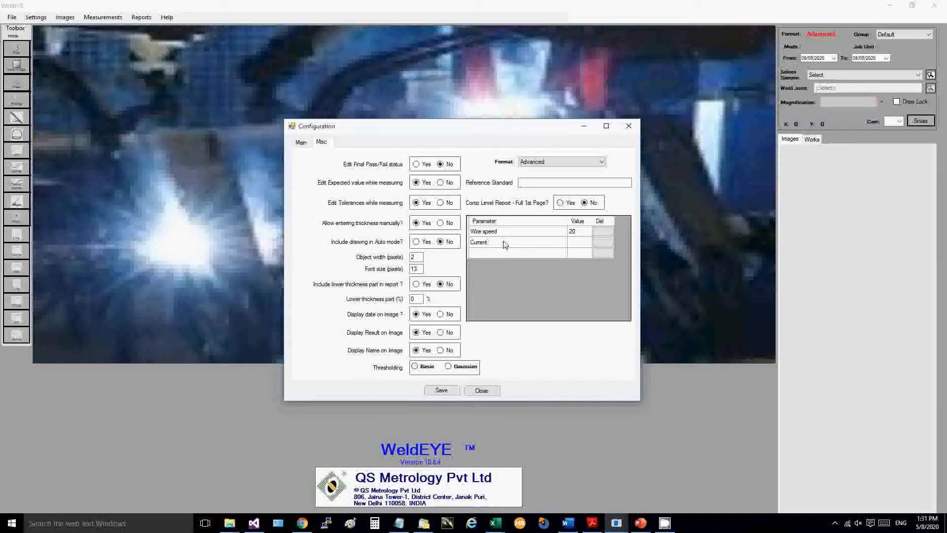
click(582, 244)
text(20)
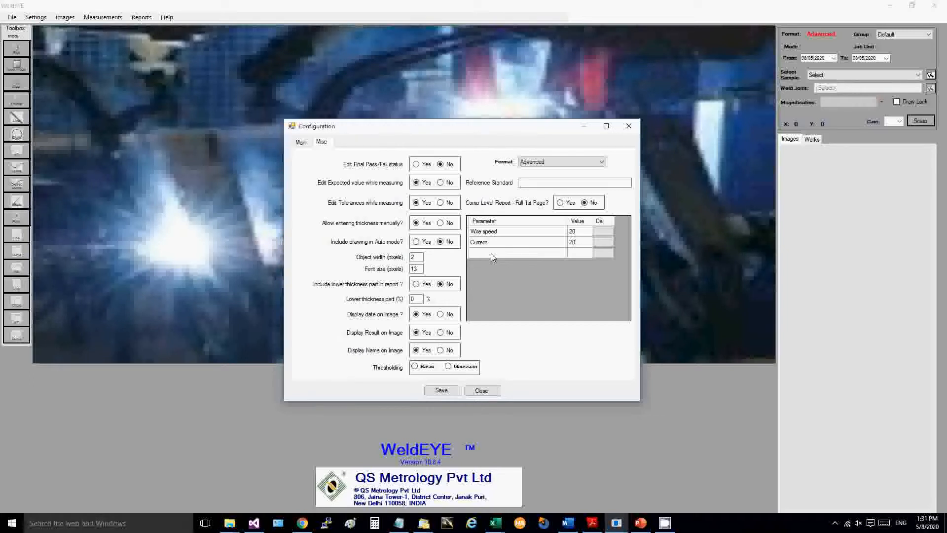
Return to the main configuration settings, save the configuration and close it.
click(301, 142)
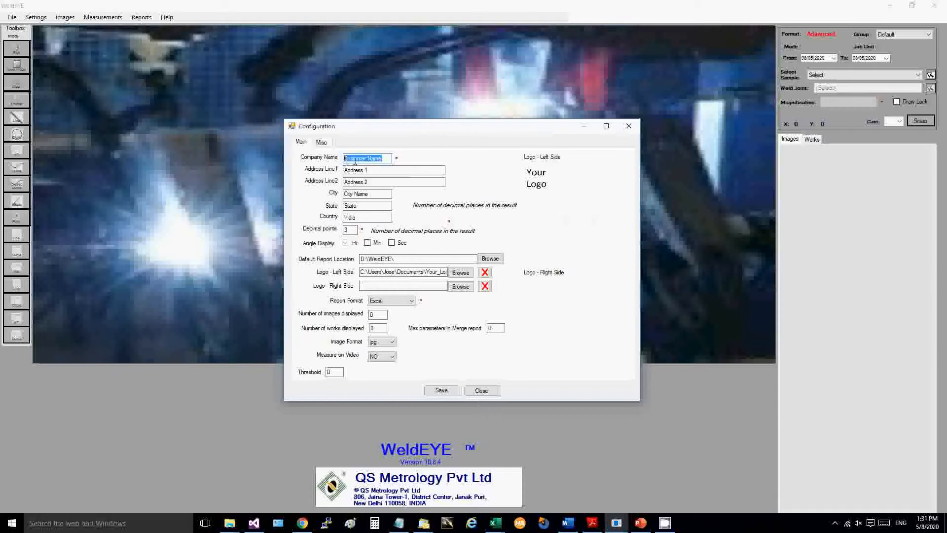
click(442, 392)
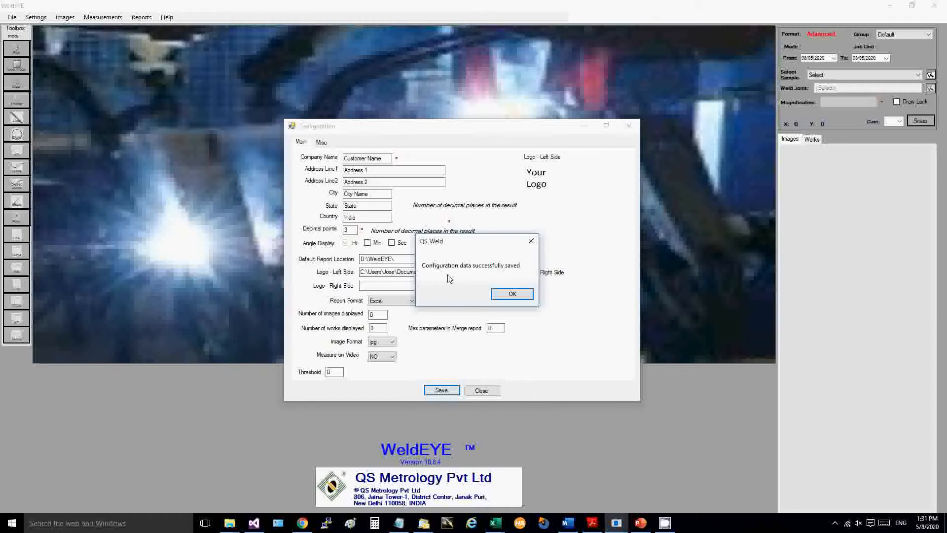
click(515, 296)
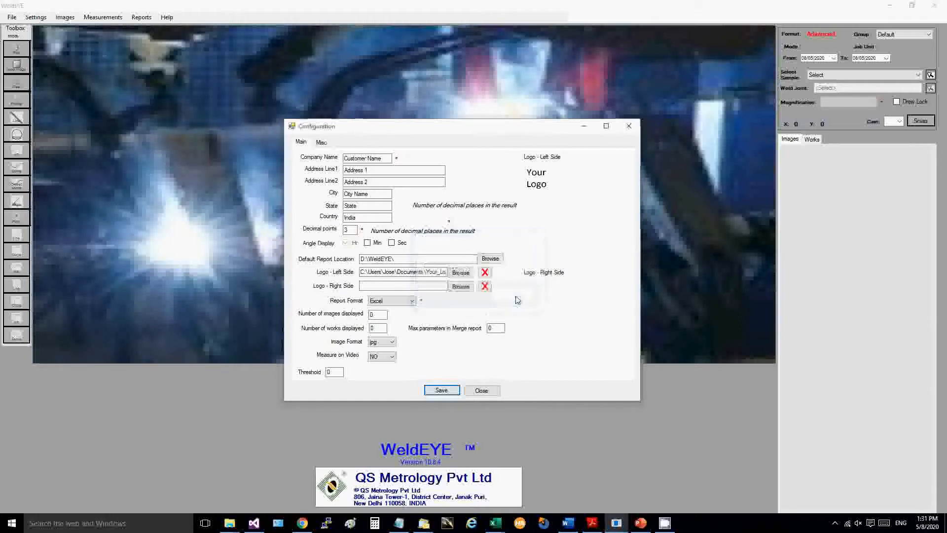
click(482, 391)
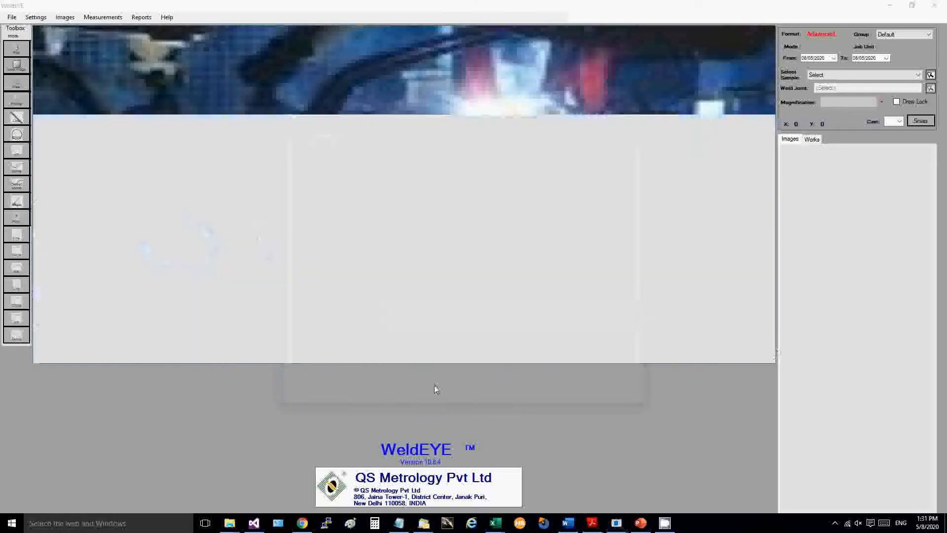
Reopen the system configuration, set the report format to PDF and save the change.
click(35, 17)
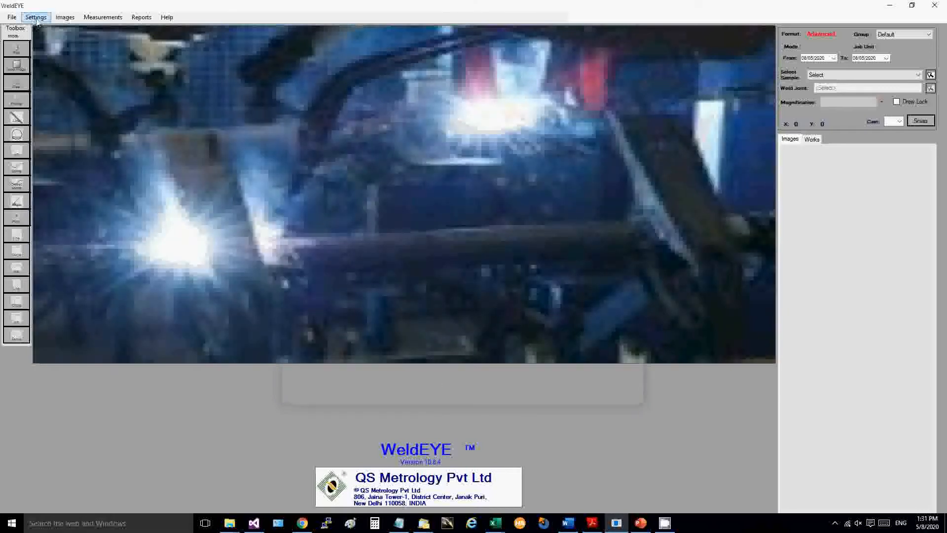
click(58, 28)
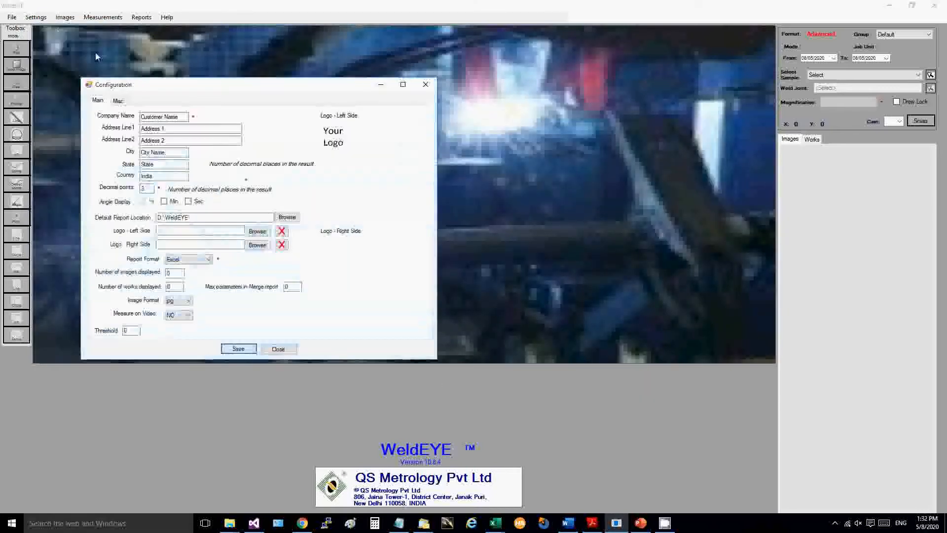
click(209, 260)
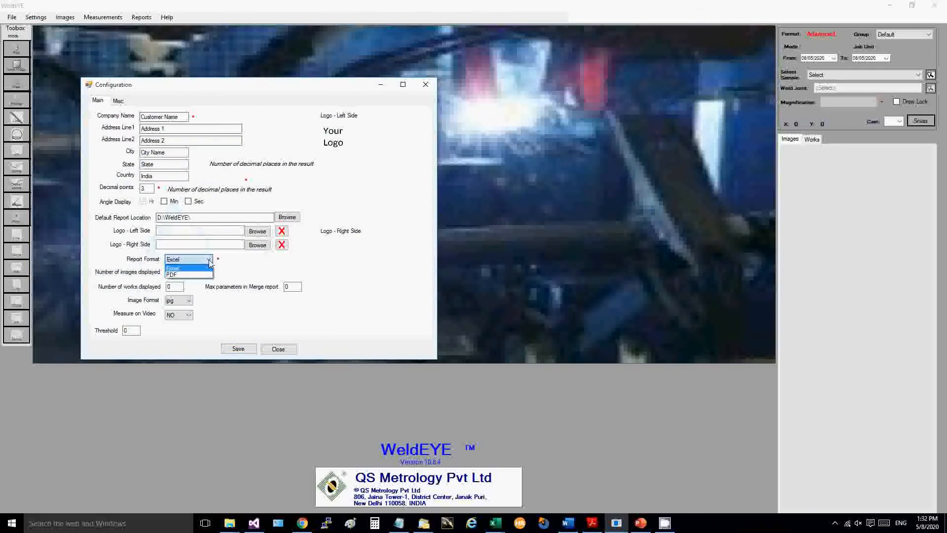
click(181, 274)
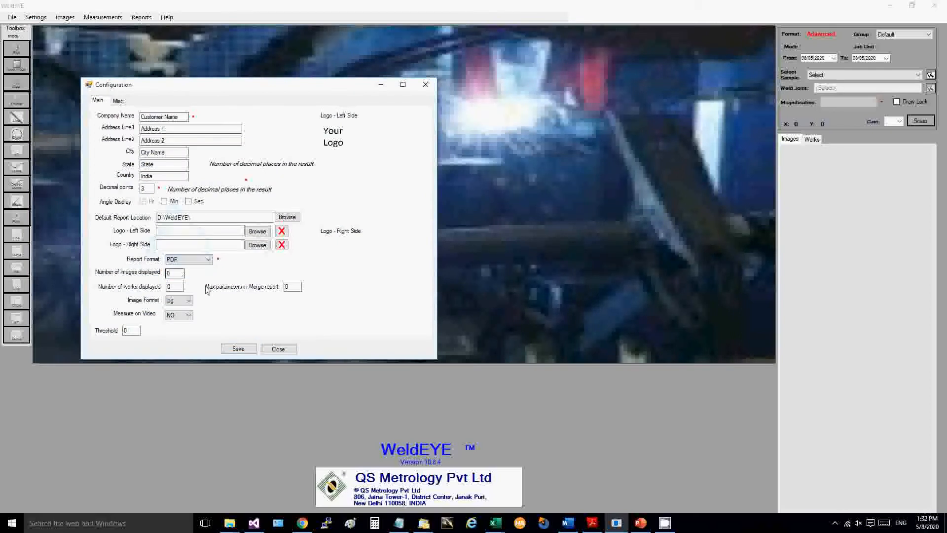
click(239, 349)
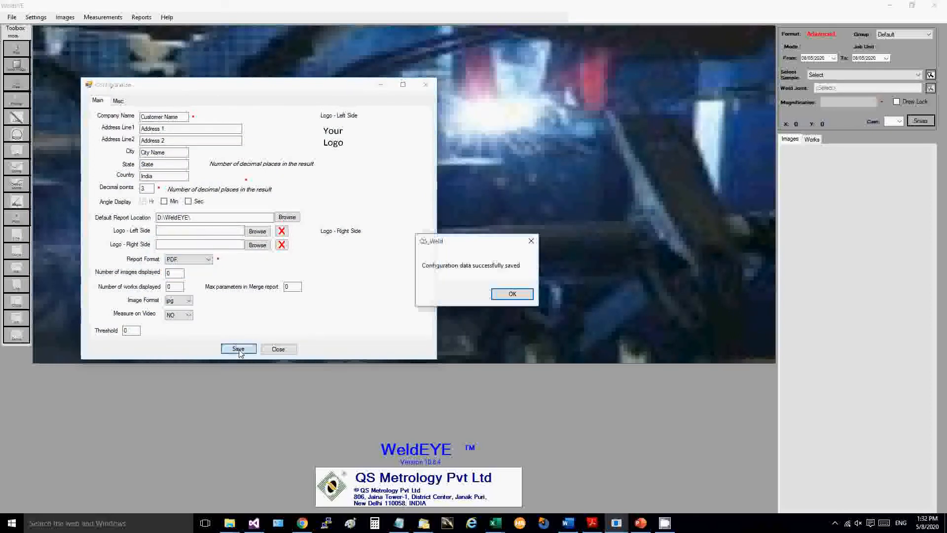
click(512, 294)
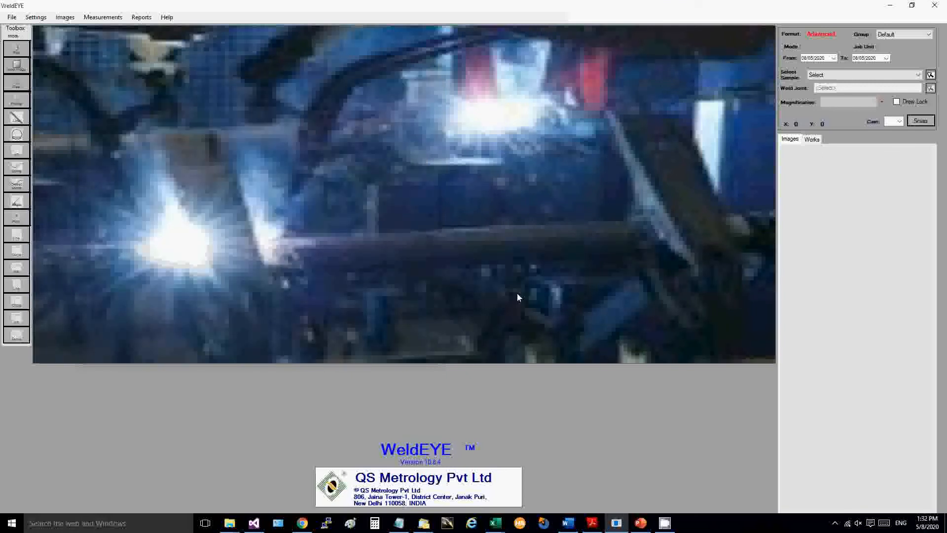